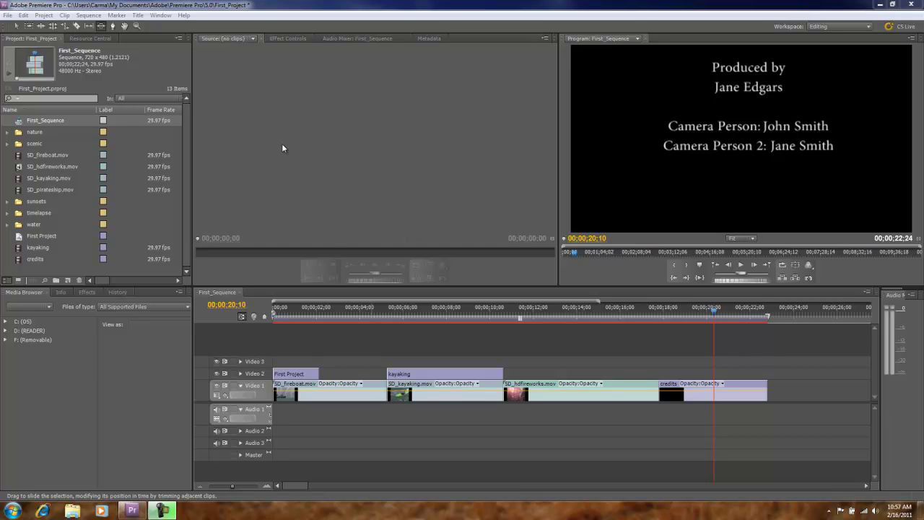
# Open Premiere Pro's File menu with First_Project and First_Sequence loaded
pyautogui.click(8, 15)
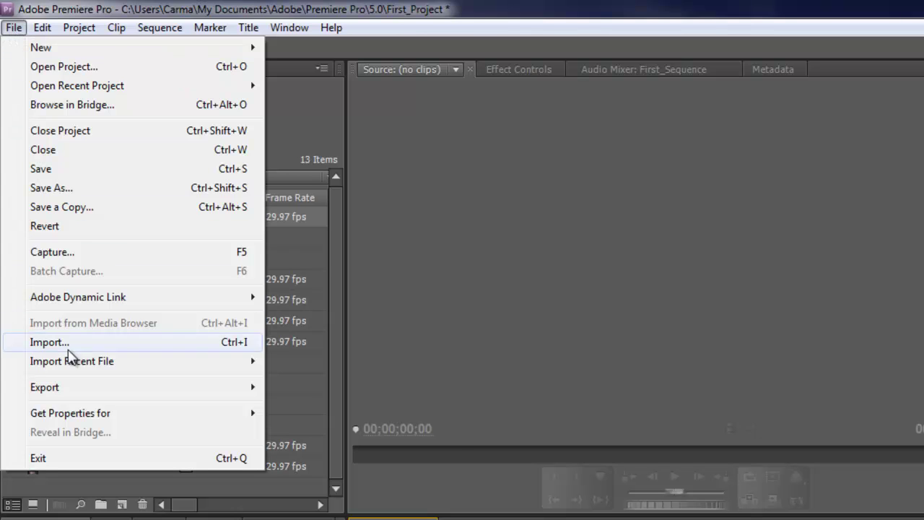
# Dismiss the File menu after viewing the Export submenu, choosing nothing
pyautogui.moveTo(82, 396)
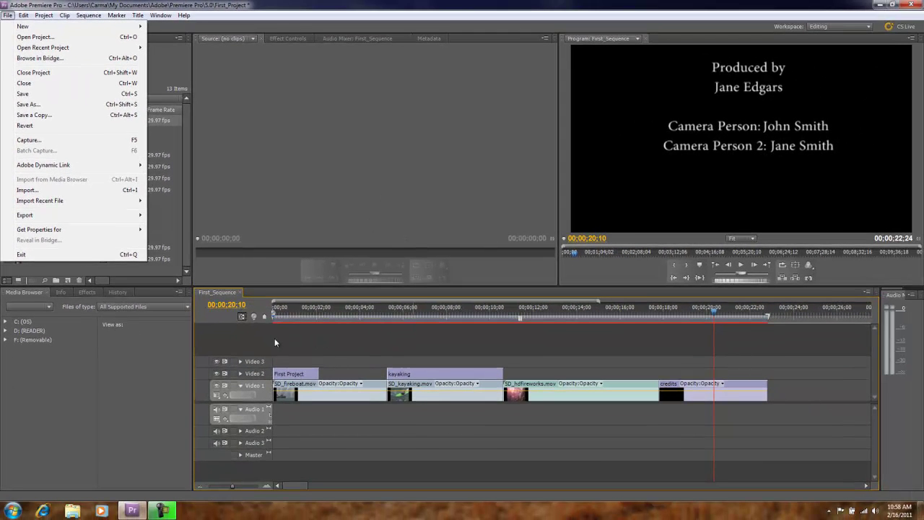
pyautogui.click(275, 341)
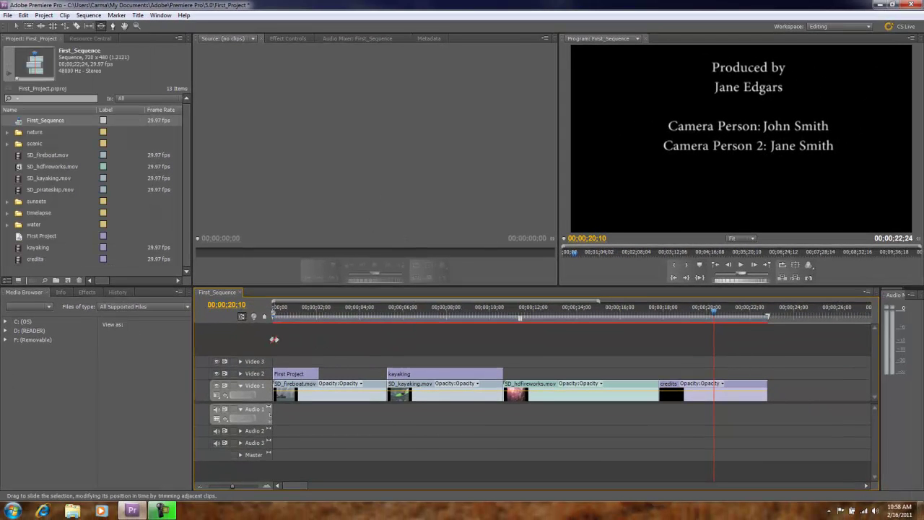
pyautogui.click(340, 93)
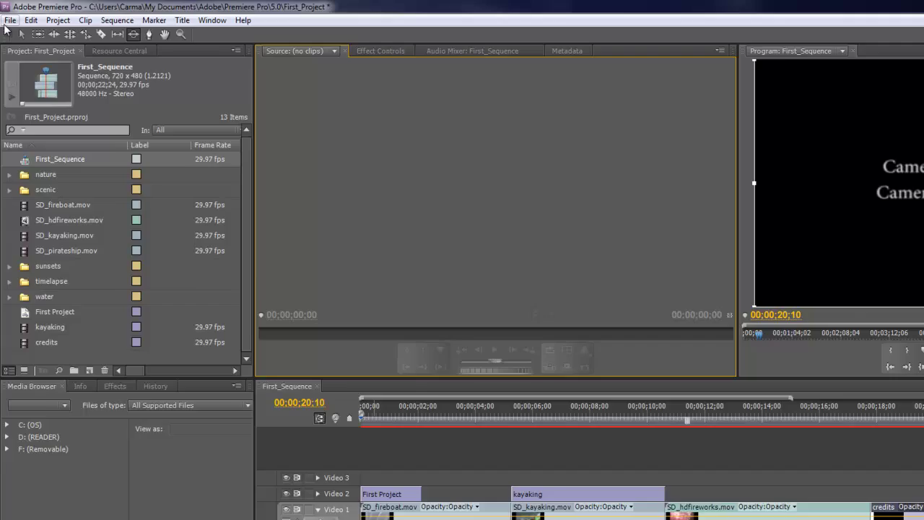
pyautogui.click(7, 14)
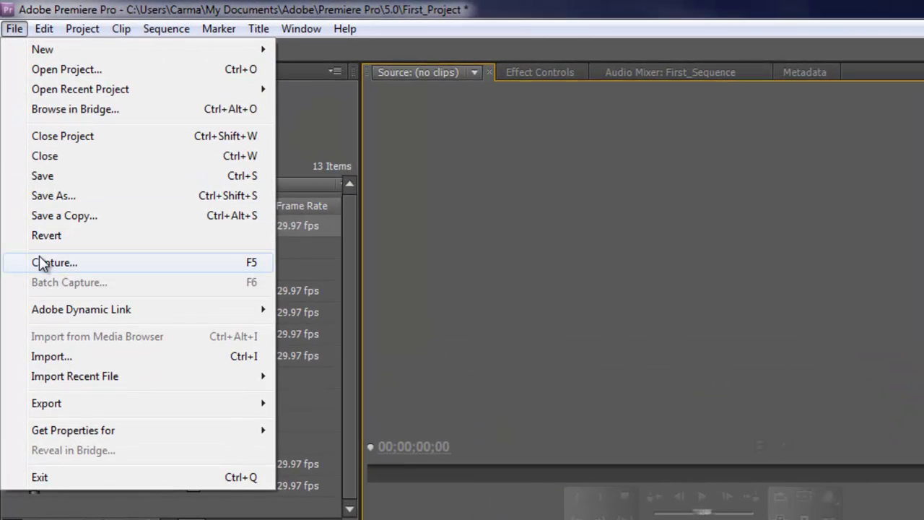
pyautogui.moveTo(62, 409)
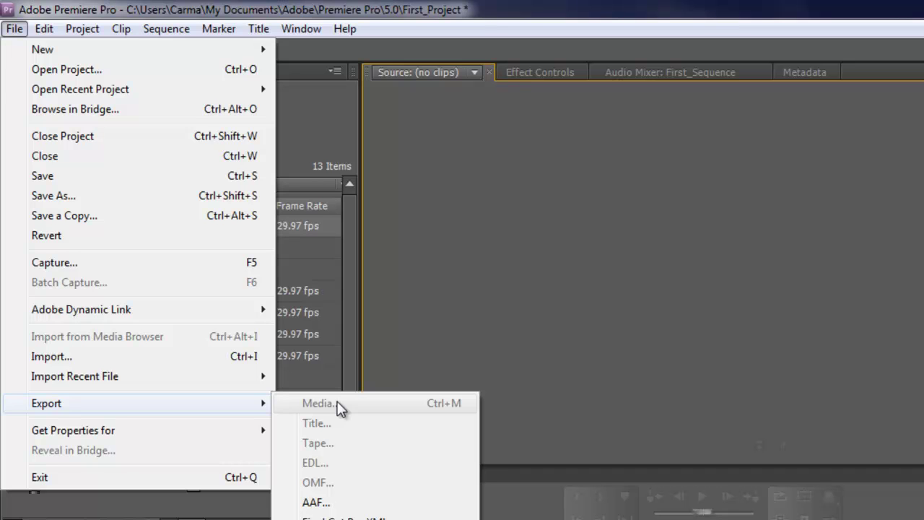
pyautogui.press('Escape')
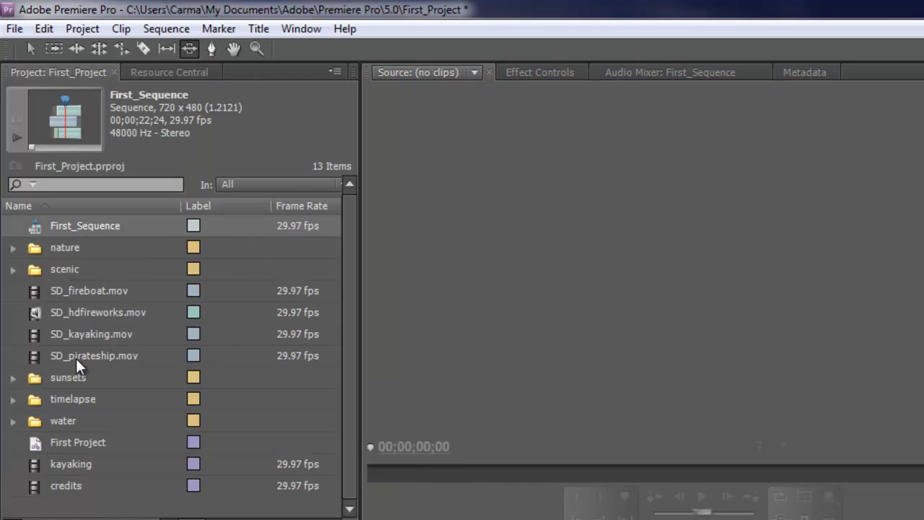
pyautogui.click(73, 336)
pyautogui.click(72, 337)
pyautogui.click(30, 338)
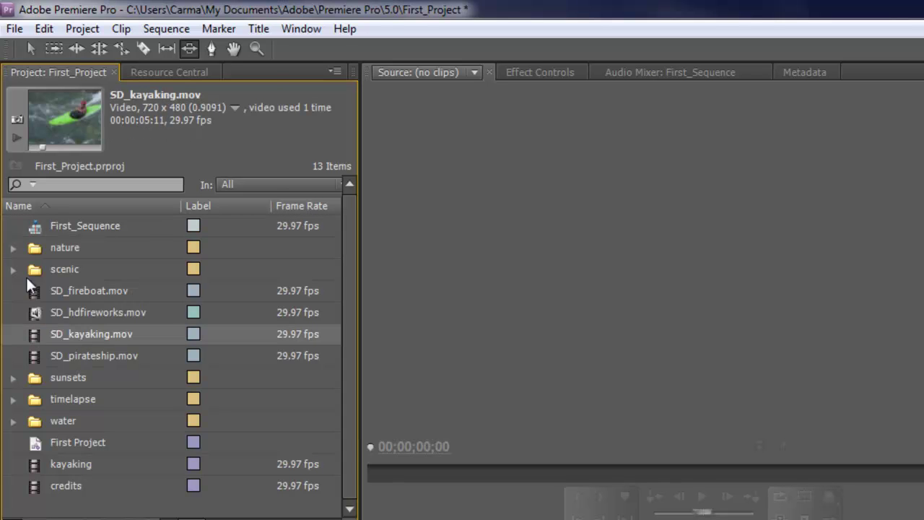
pyautogui.click(14, 29)
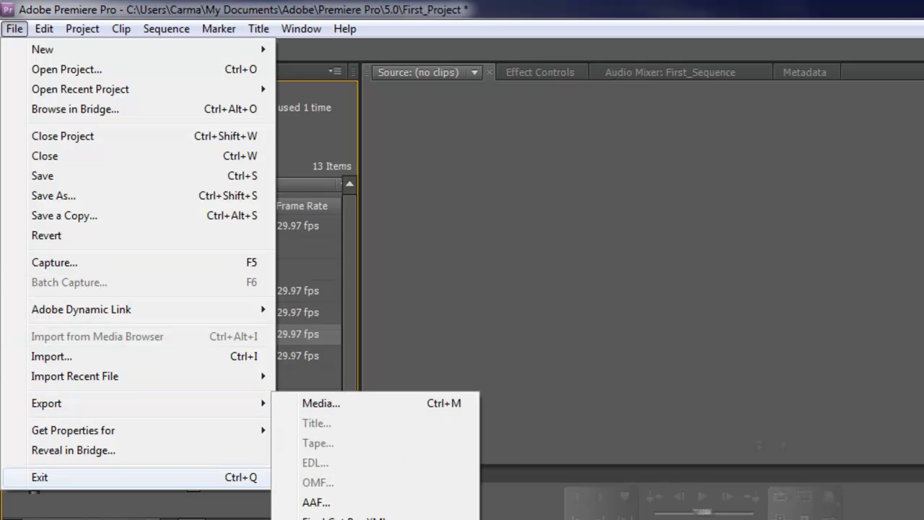
pyautogui.press('Escape')
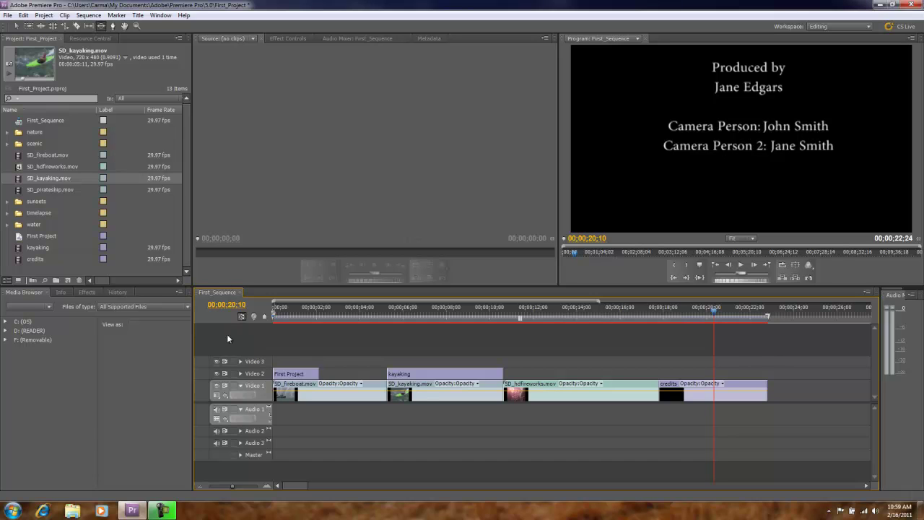
pyautogui.press('u')
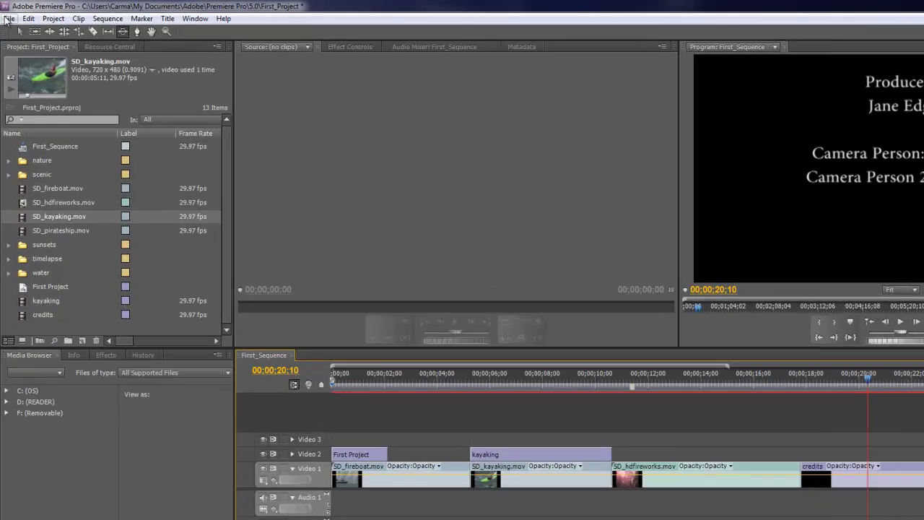
# Bring up Export Settings for First_Sequence via File > Export > Media, leaving the format at FLV | F4V
pyautogui.click(7, 15)
pyautogui.moveTo(21, 390)
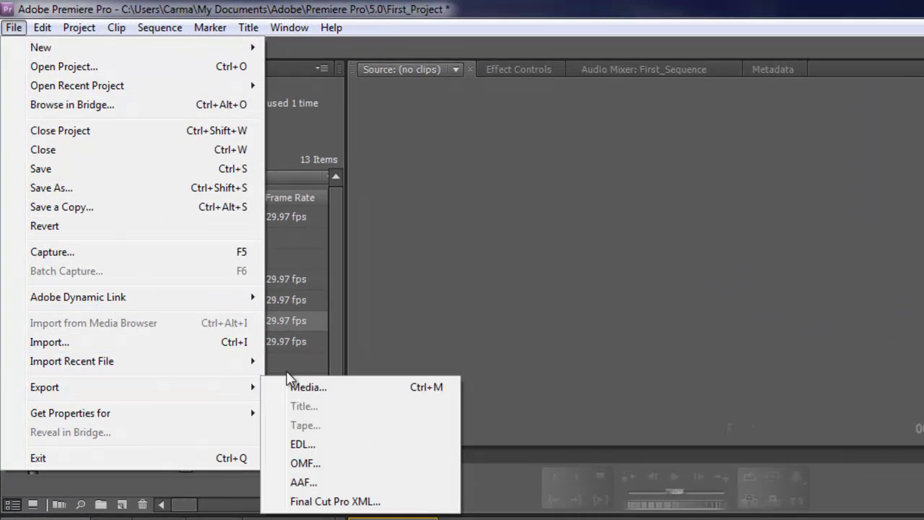
pyautogui.click(309, 390)
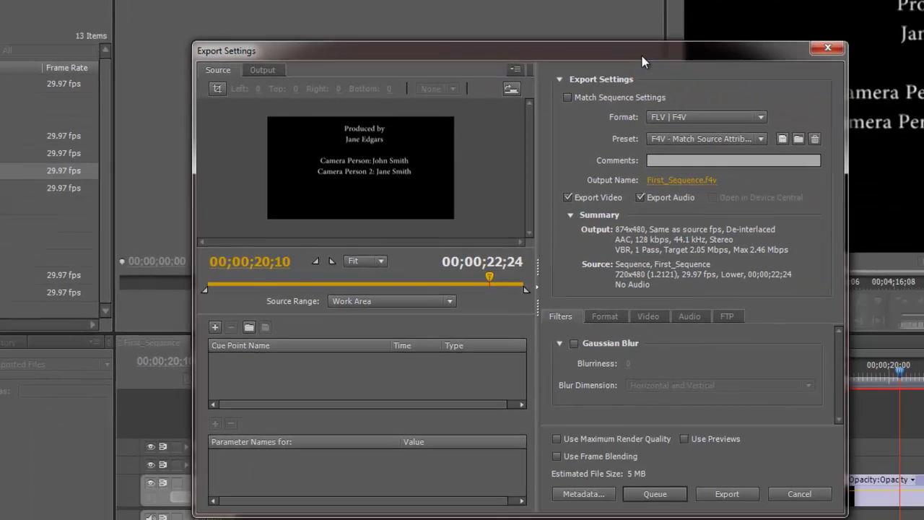
pyautogui.moveTo(641, 57); pyautogui.dragTo(587, 21)
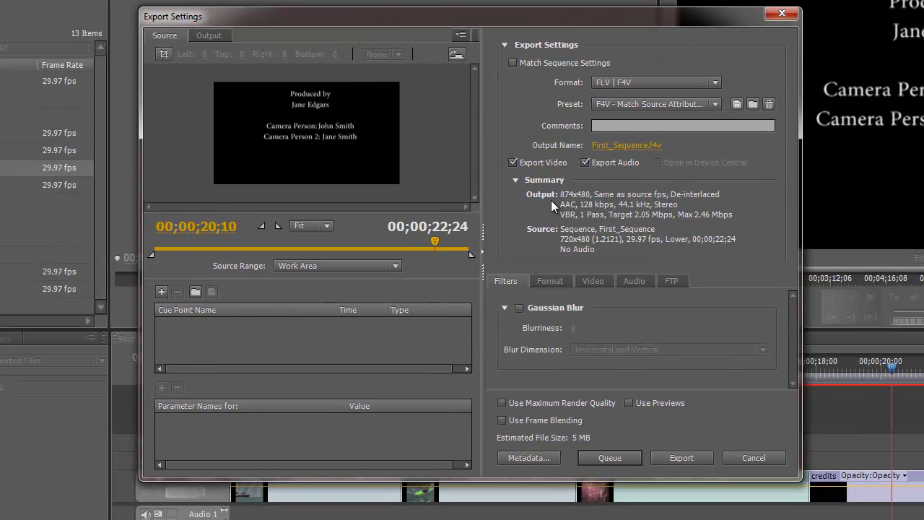
pyautogui.click(715, 83)
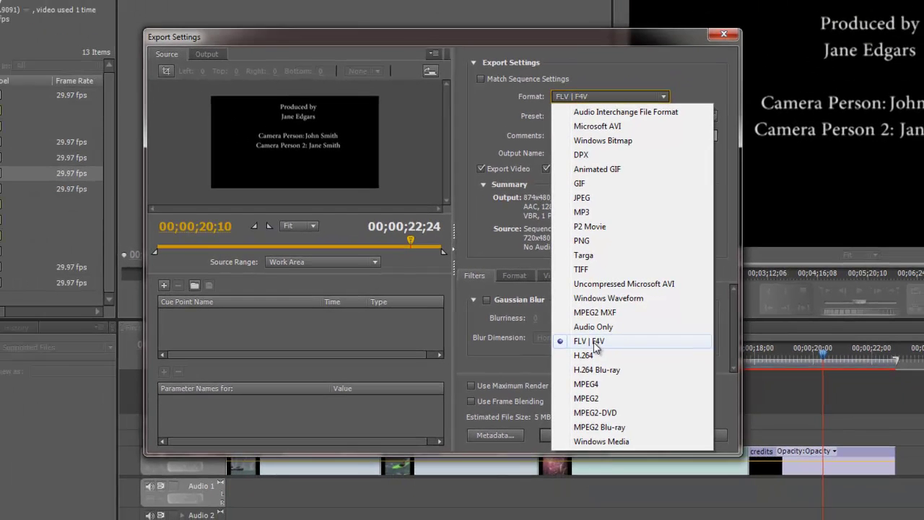
pyautogui.click(605, 357)
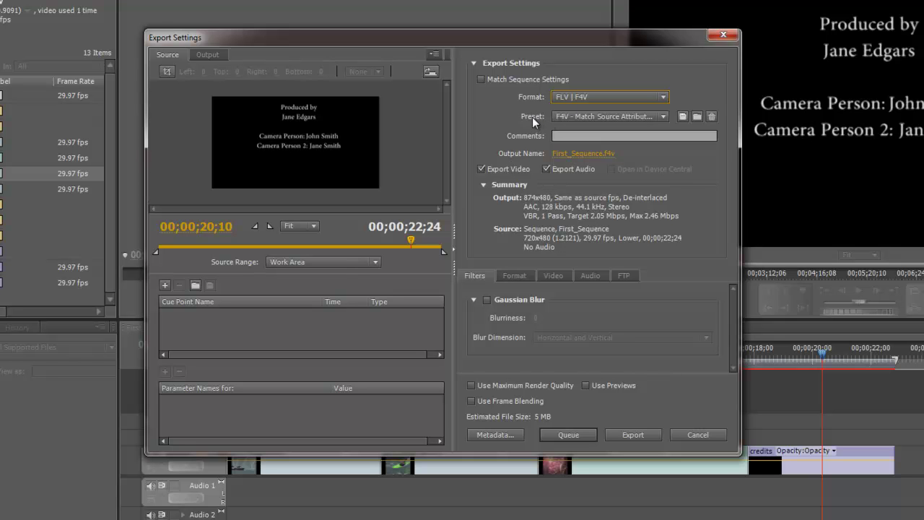
# Check the Preset list, keeping F4V - Match Source Attributes (874x480, 2.05 Mbps)
pyautogui.click(663, 117)
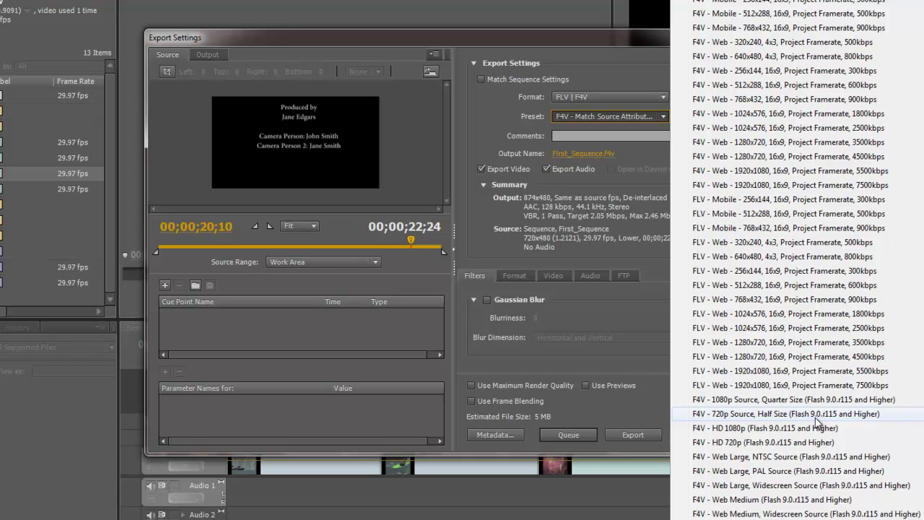
pyautogui.click(818, 422)
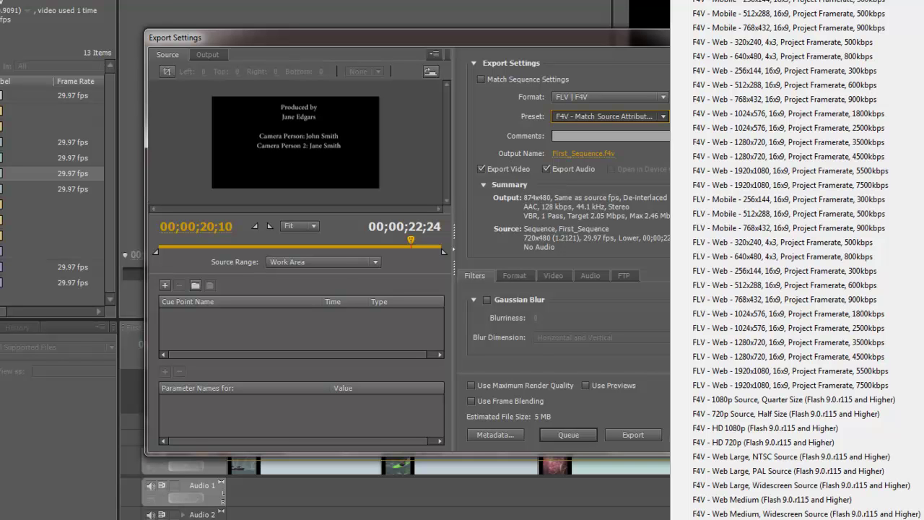
# Switch the format to H.264 and the preset to YouTube SD, outputting First_Sequence.mp4 at 640x480
pyautogui.click(663, 97)
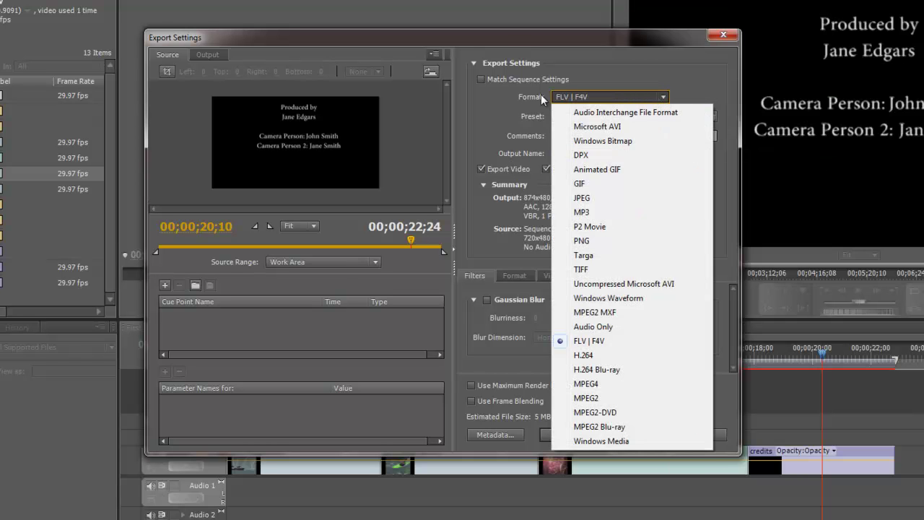
pyautogui.click(586, 355)
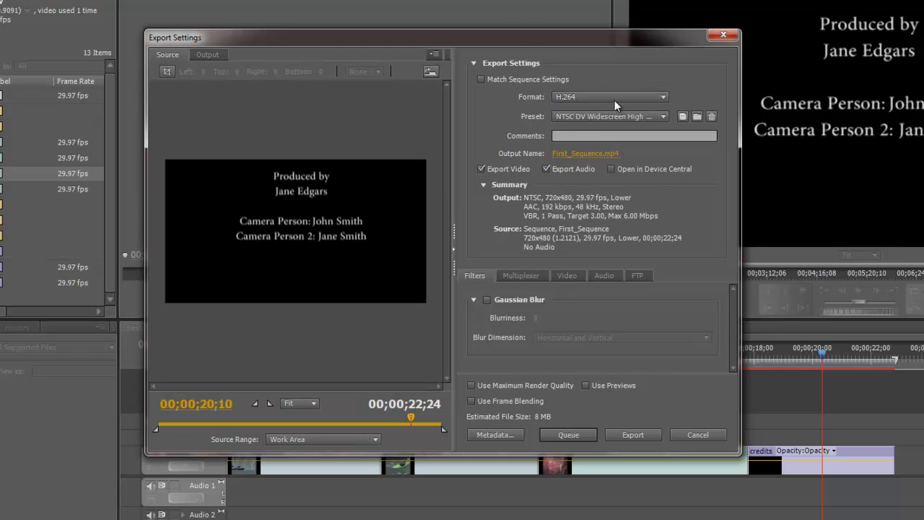
pyautogui.click(664, 116)
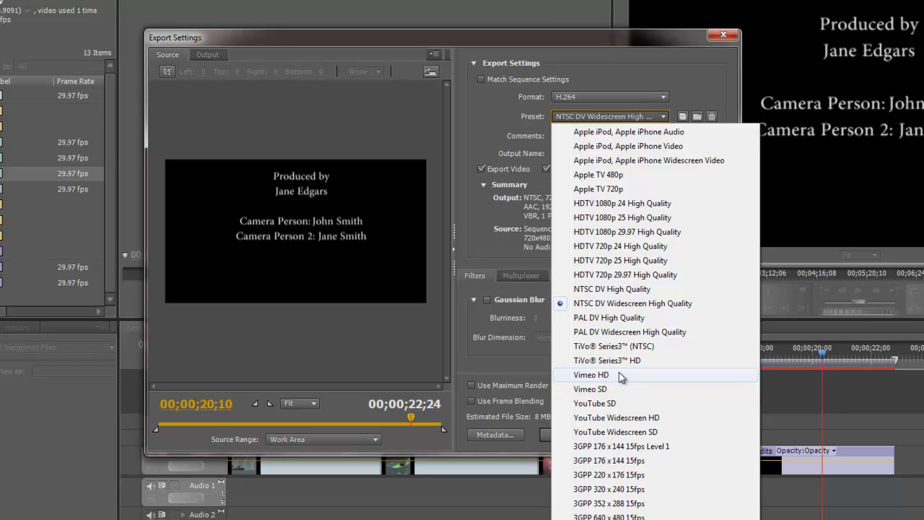
pyautogui.click(600, 406)
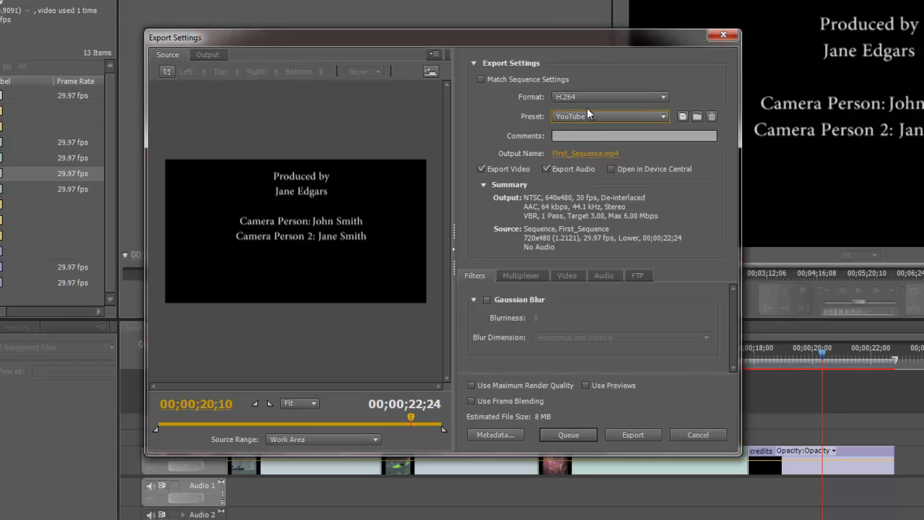
pyautogui.click(567, 275)
# Inspect the Audio, FTP, Video and Multiplexer tabs, finishing on the Filters tab
pyautogui.click(605, 275)
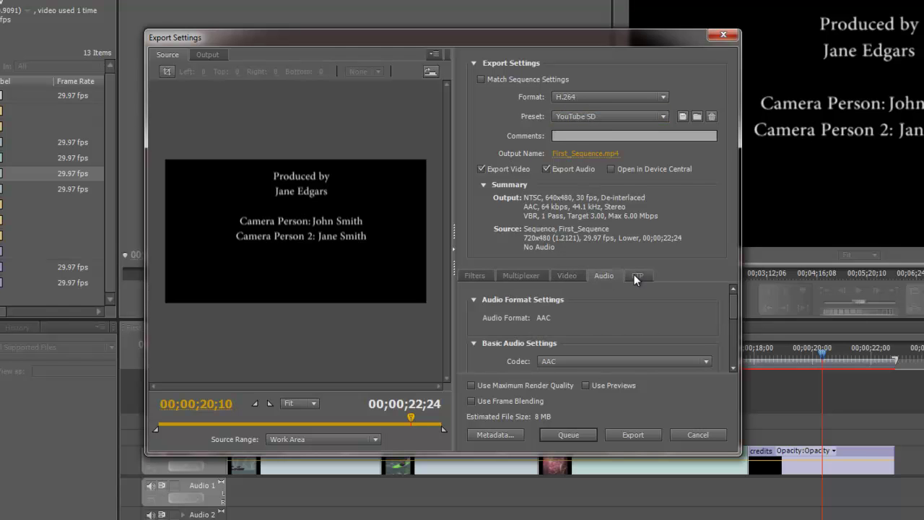
pyautogui.click(637, 275)
pyautogui.click(600, 276)
pyautogui.click(577, 276)
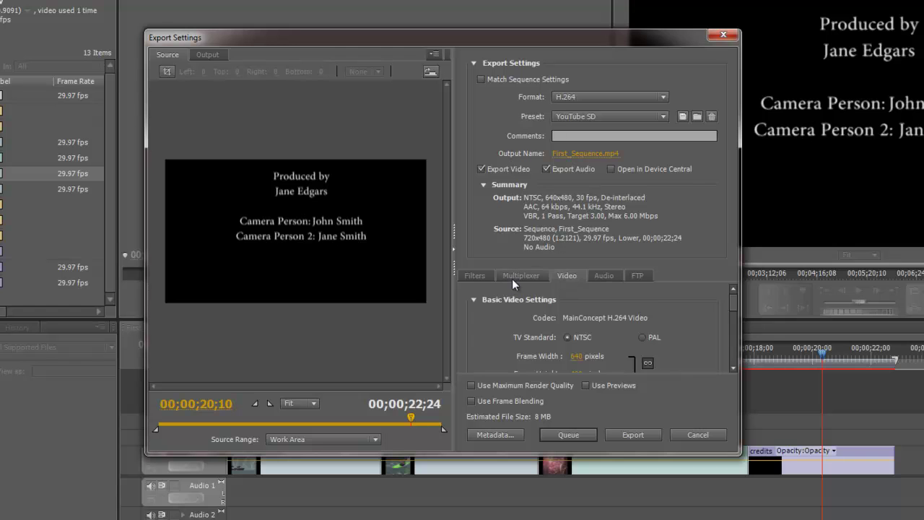
pyautogui.click(512, 278)
pyautogui.click(477, 275)
pyautogui.click(532, 275)
pyautogui.click(569, 275)
pyautogui.click(473, 276)
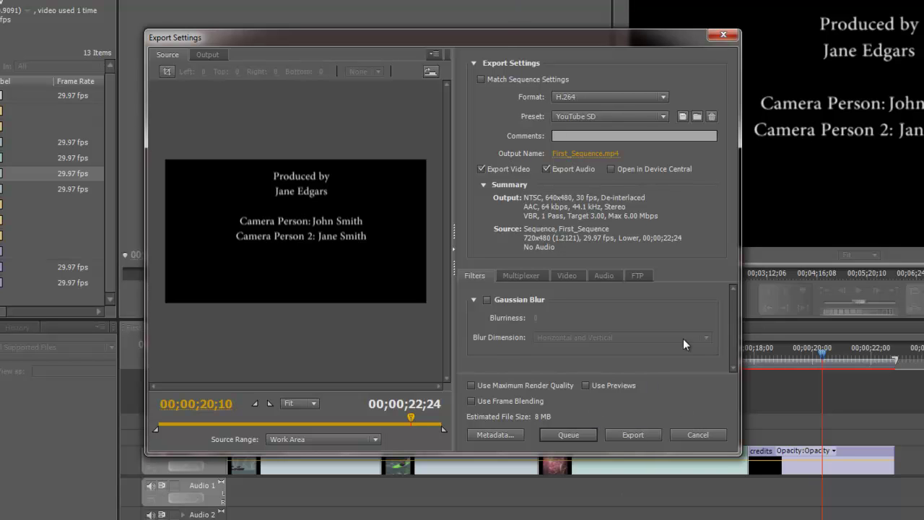
# Send the H.264 YouTube SD First_Sequence export to the Adobe Media Encoder queue
pyautogui.click(566, 434)
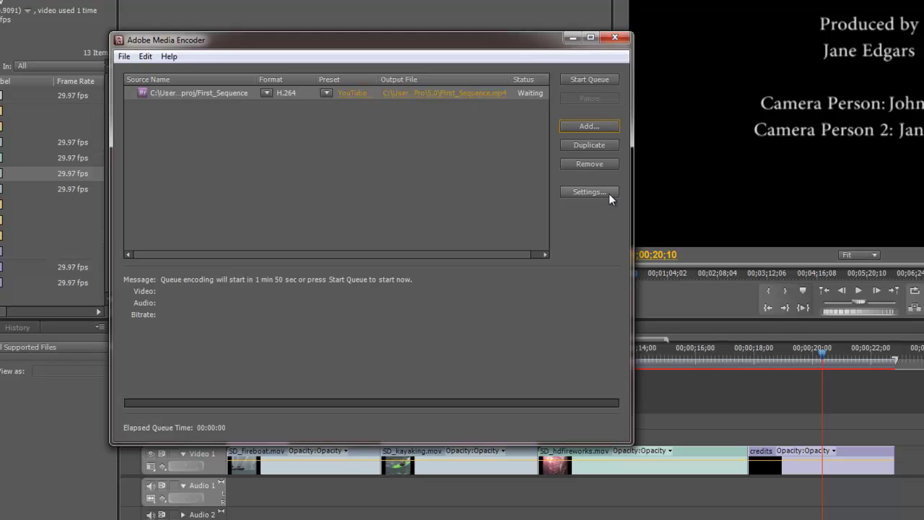
pyautogui.click(583, 192)
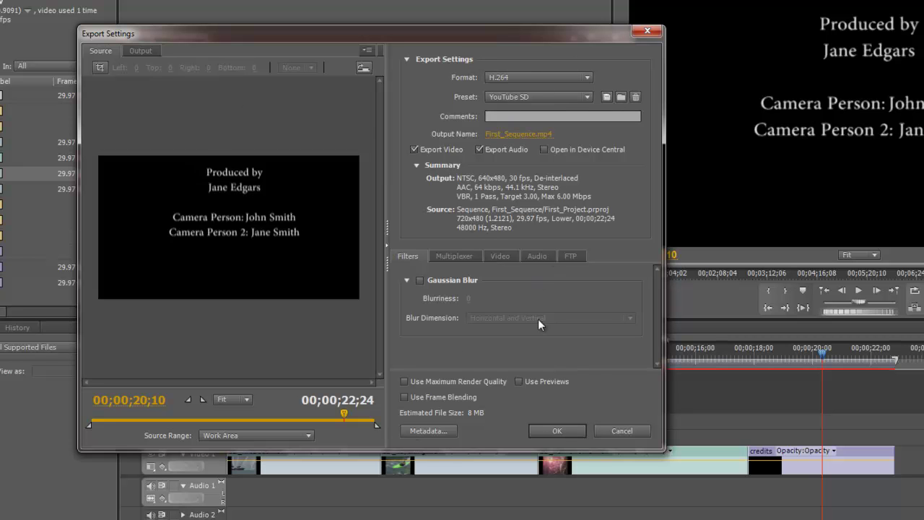
pyautogui.click(563, 430)
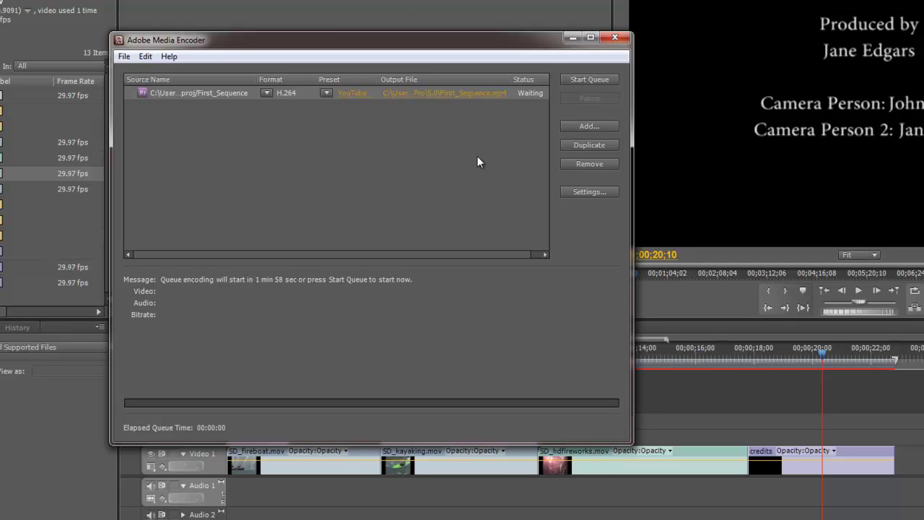
# Start the Media Encoder queue to begin encoding First_Sequence.mp4
pyautogui.click(579, 81)
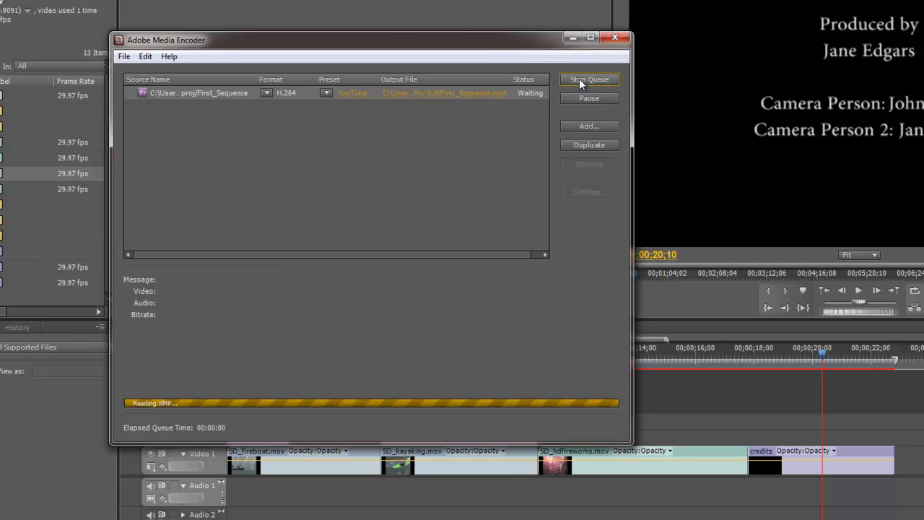